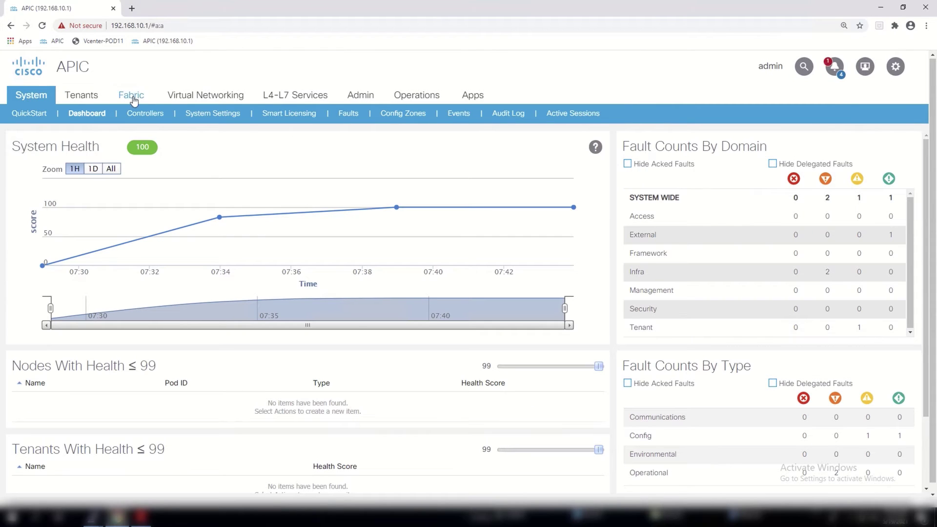
Show the Fabric Inventory topology diagram linking LEAF-A and LEAF-B to SPINE and apic1.
click(132, 98)
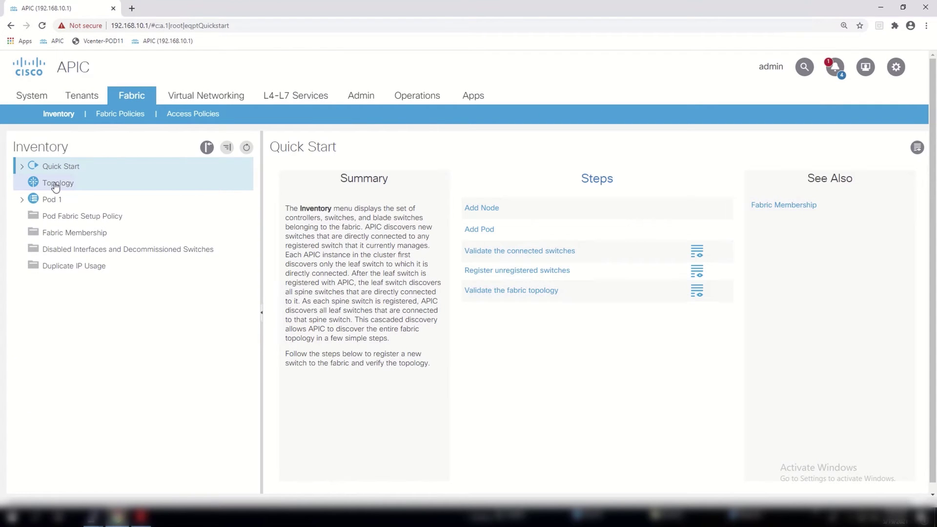
click(55, 186)
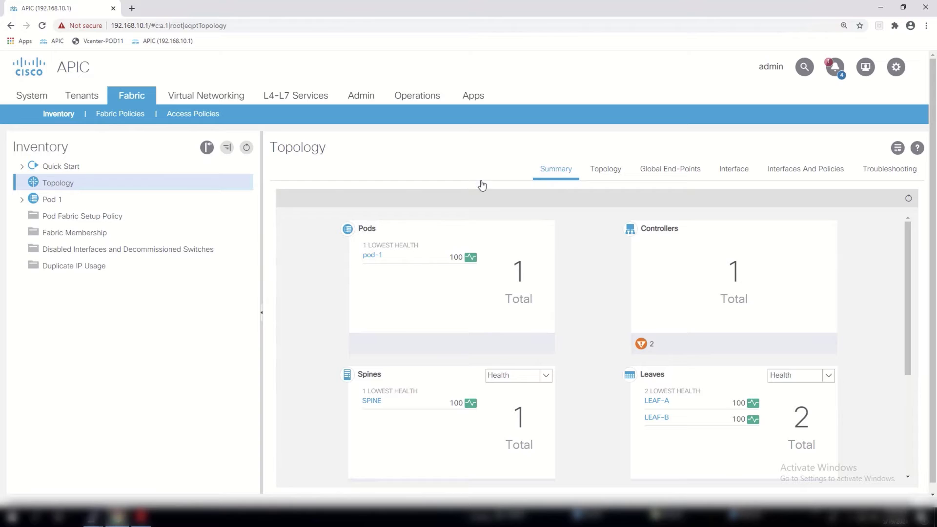
click(606, 172)
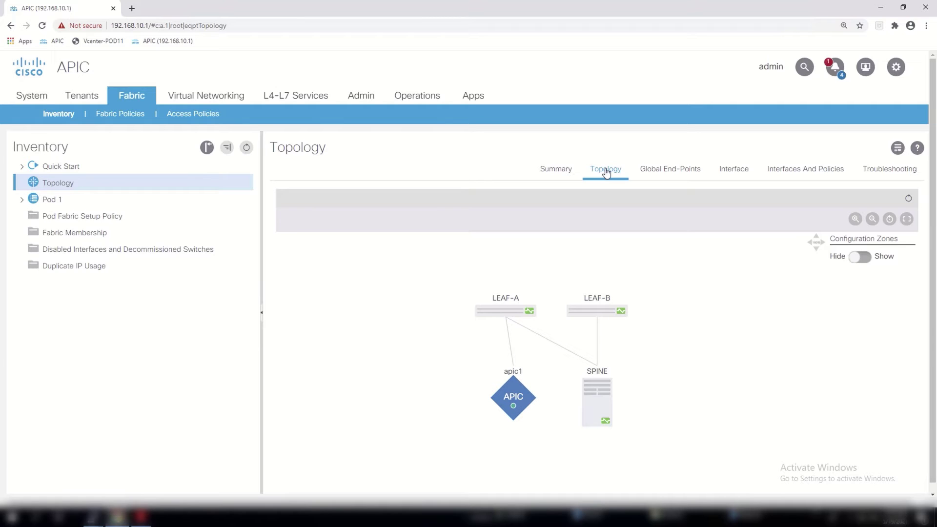
View Leaf Node Details for LEAF-A and LEAF-B, then highlight SPINE's connection to LEAF-B.
click(512, 308)
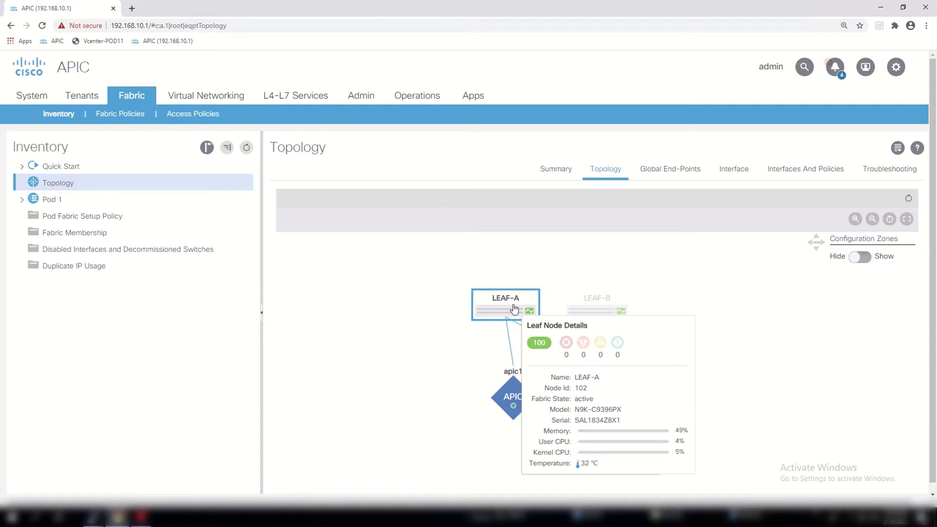
click(592, 313)
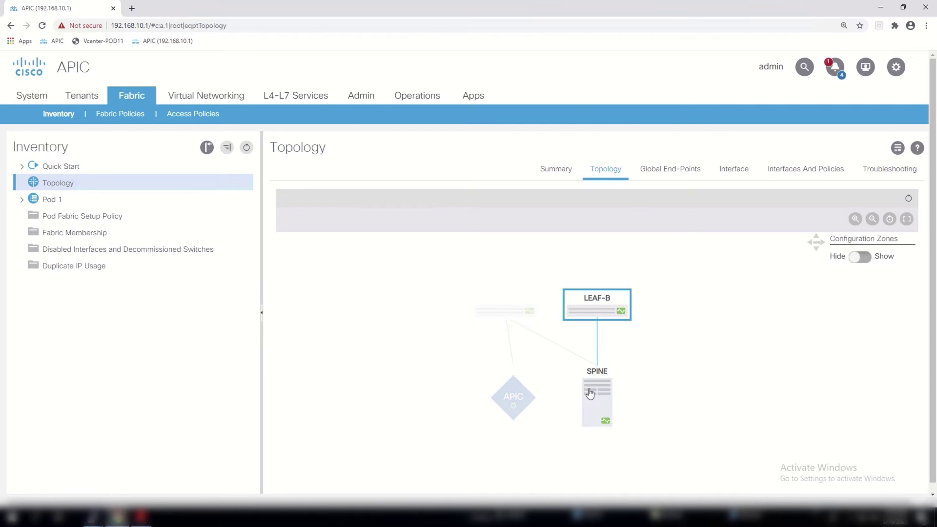
mouse_move(590, 391)
Open the Fabric Membership table listing the fabric's member nodes.
click(67, 233)
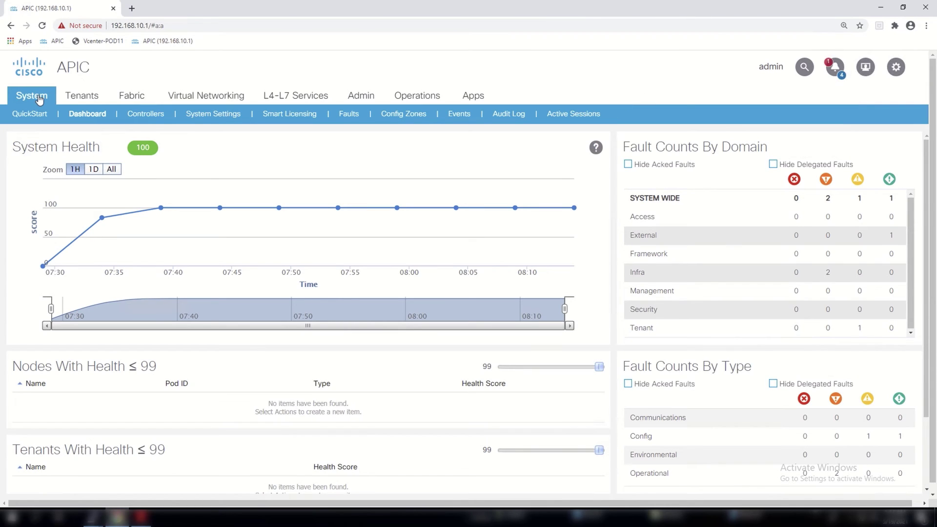
Show apic1's link details in the topology: LEAF-A (id 102), port 2/2 to 1/1, state ok.
click(124, 99)
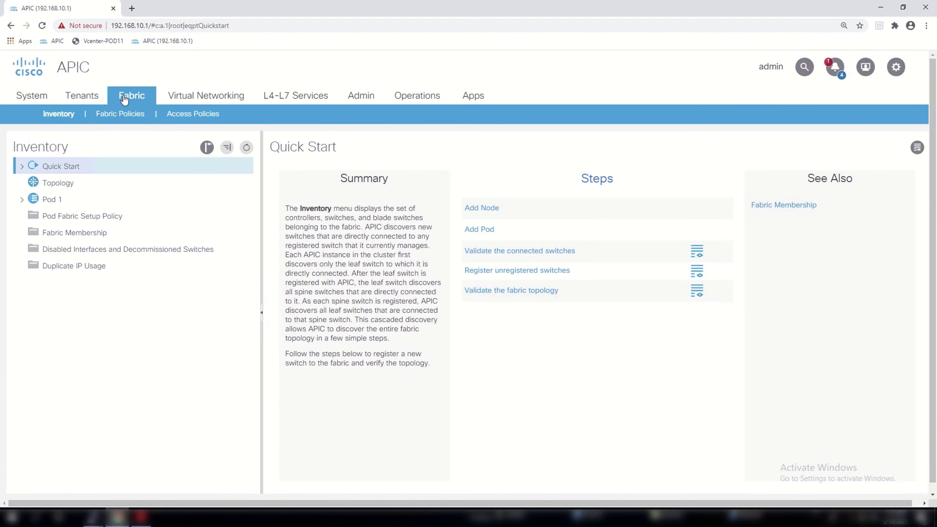
click(58, 184)
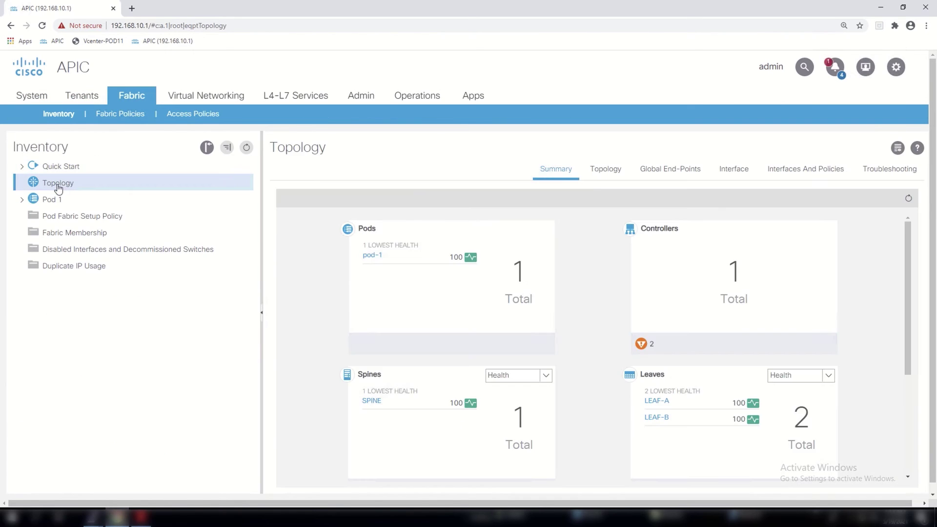
click(605, 174)
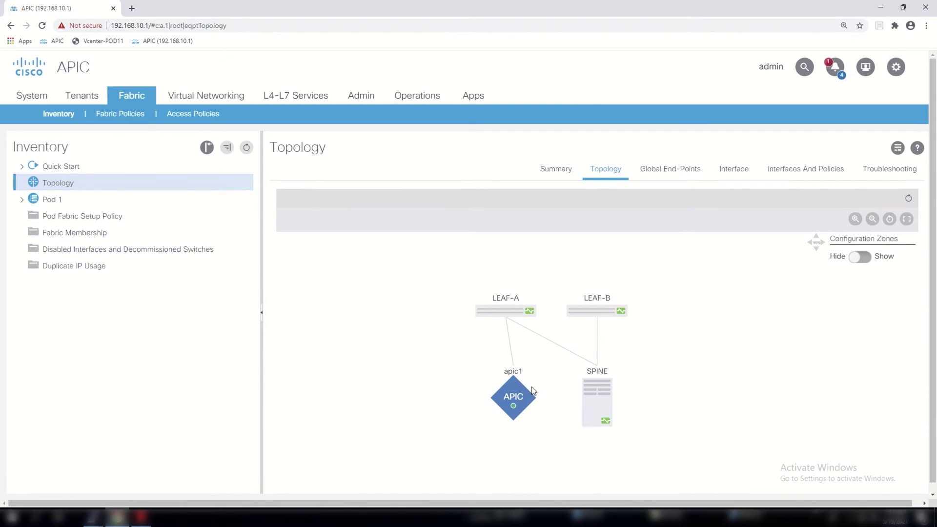
double_click(513, 392)
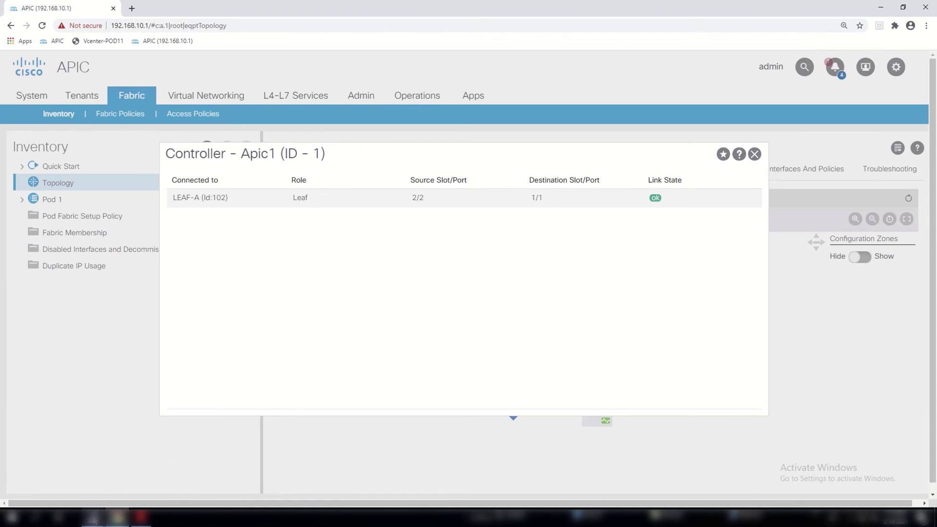
Run 'acidiag run lldptool in eth2-2' in the apic1 PuTTY session.
mouse_move(92, 518)
click(130, 475)
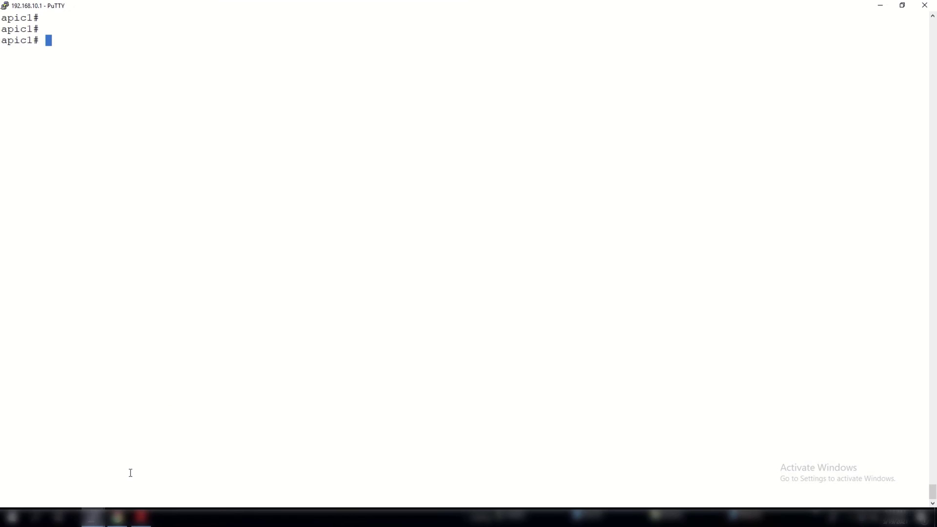
right_click(130, 472)
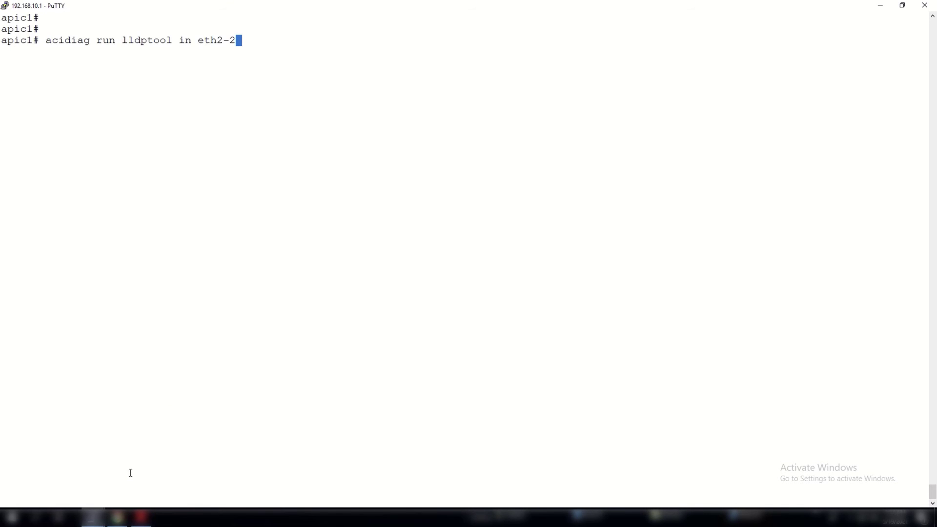
key(Return)
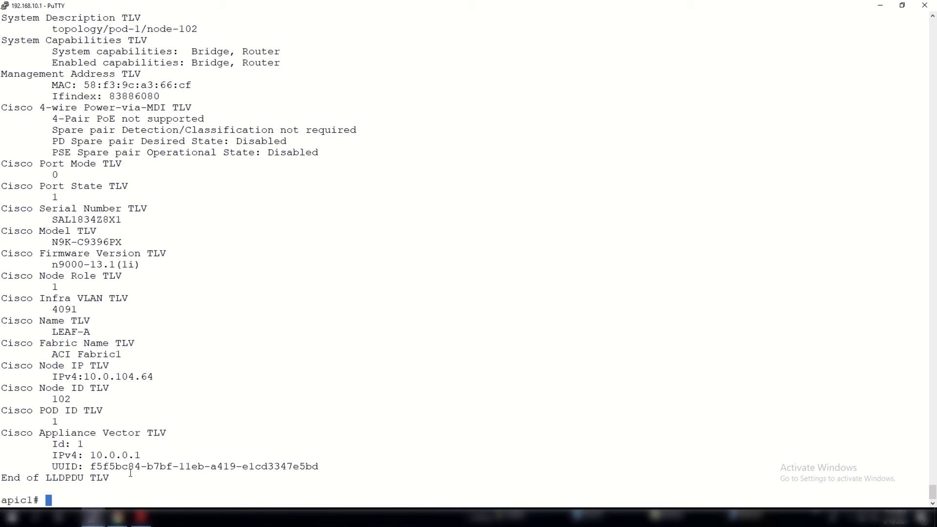
Run 'show lldp neighbors' on LEAF-A, listing four neighbors including SPINE.
key(alt+Tab)
text(show )
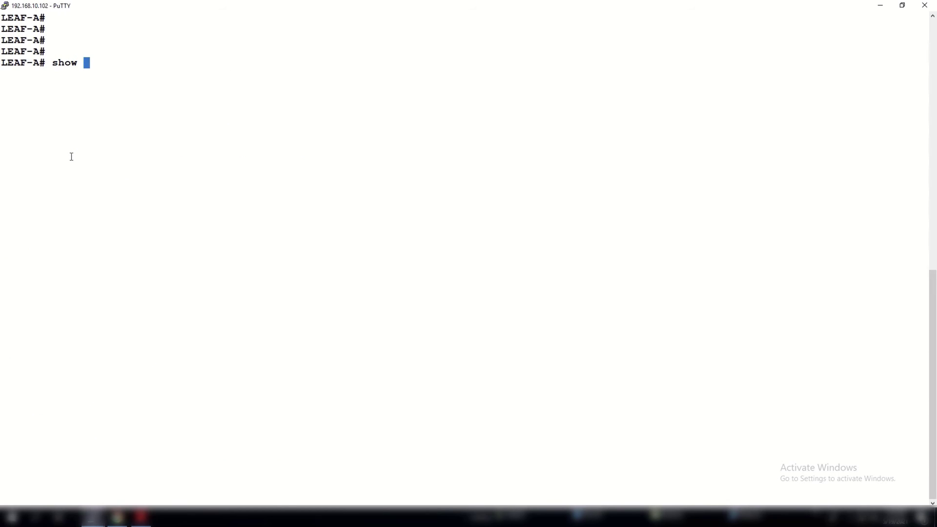
text(lldp neighbors)
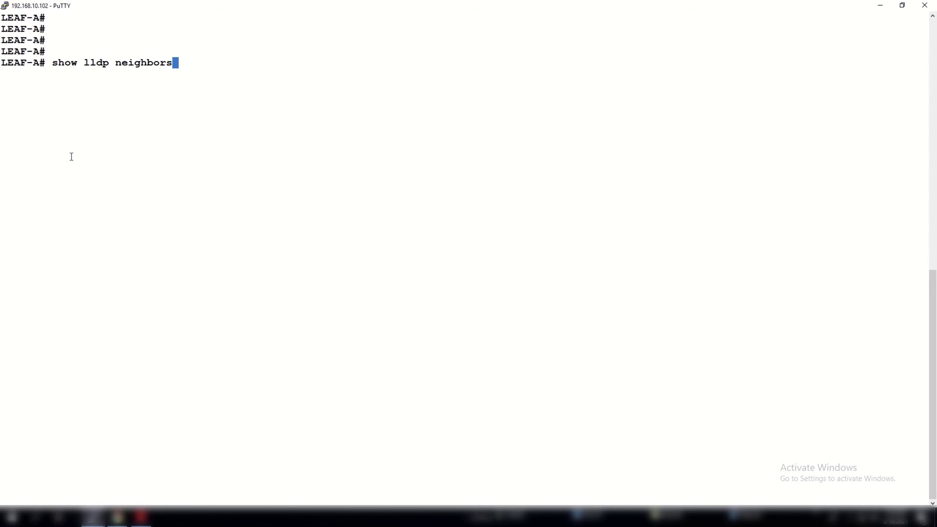
key(Return)
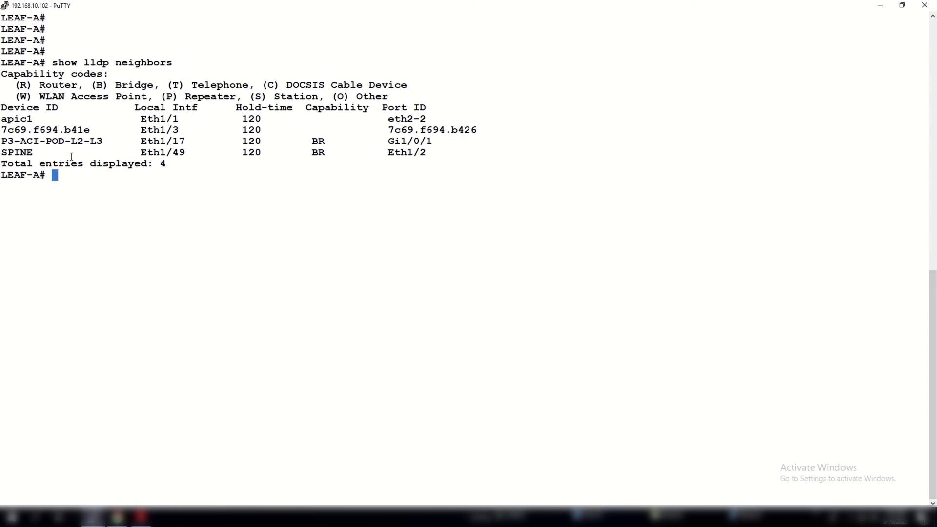
key(Return)
Run 'show lldp neighbors' on LEAF-B, listing three neighbors including SPINE.
key(alt+Tab)
text(show lld)
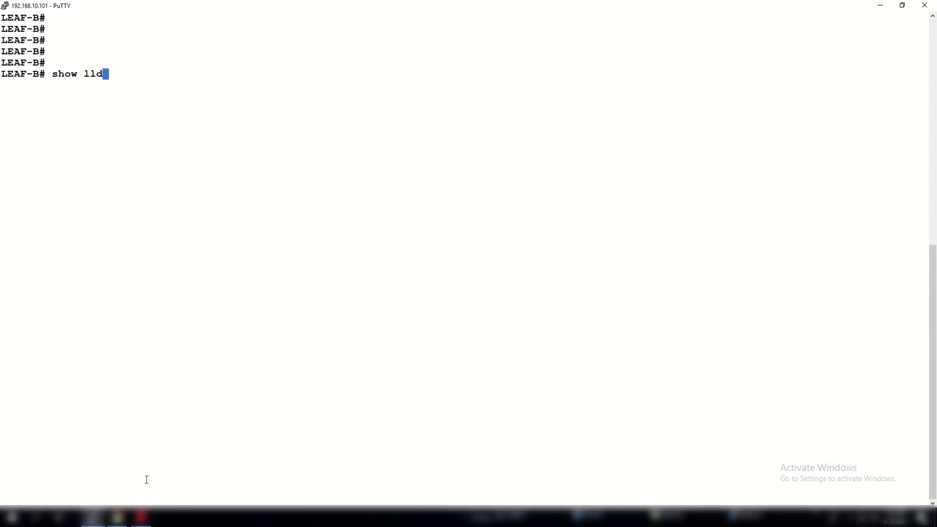
text(p neighbors)
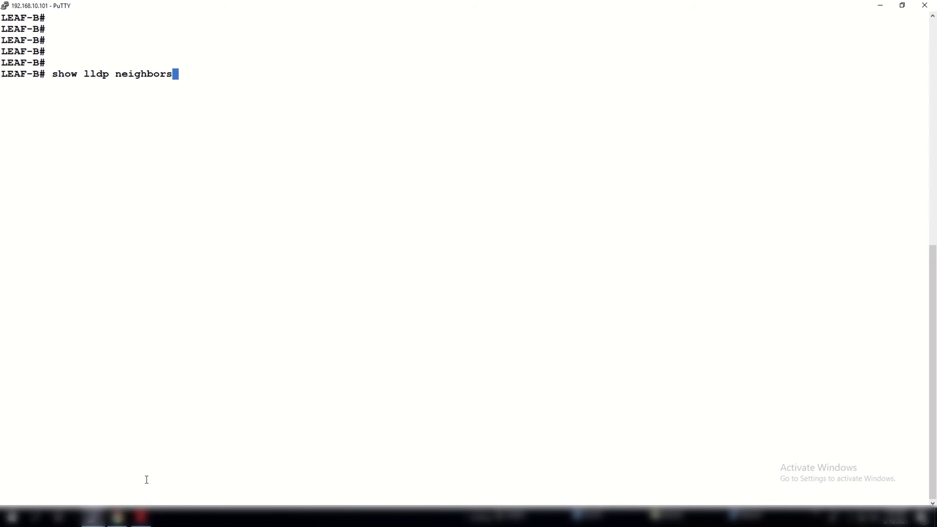
key(Return)
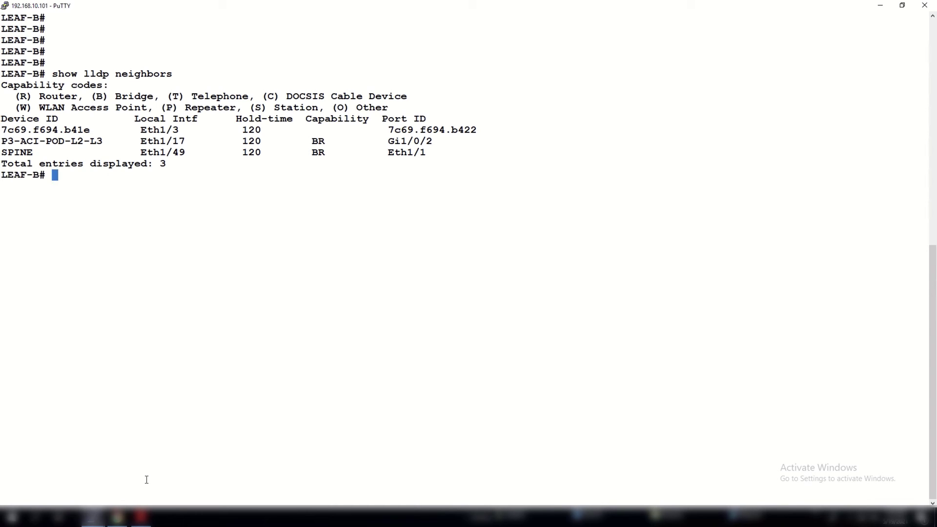
key(Return)
Run 'show lldp neighbors' on SPINE, showing LEAF-B on Eth1/1 and LEAF-A on Eth1/2.
key(alt+Tab)
text(show lld)
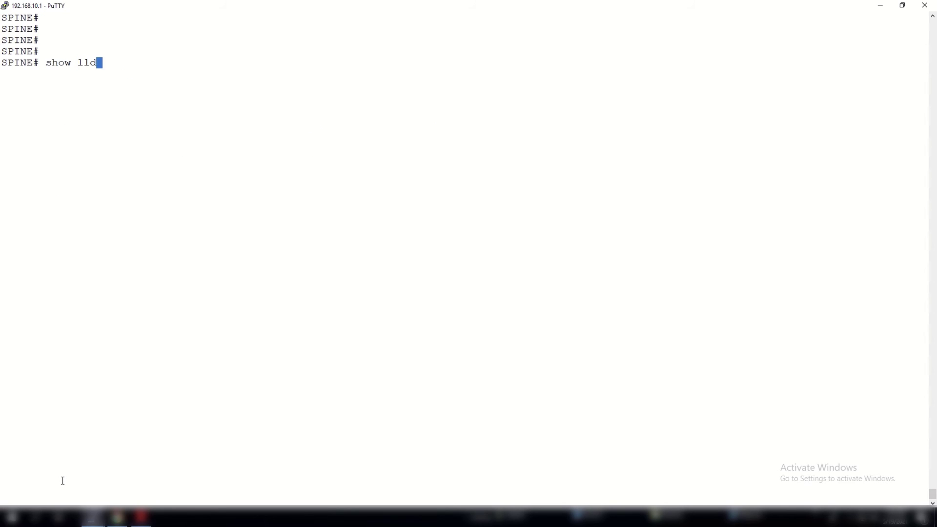
text(p neighbors)
key(Return)
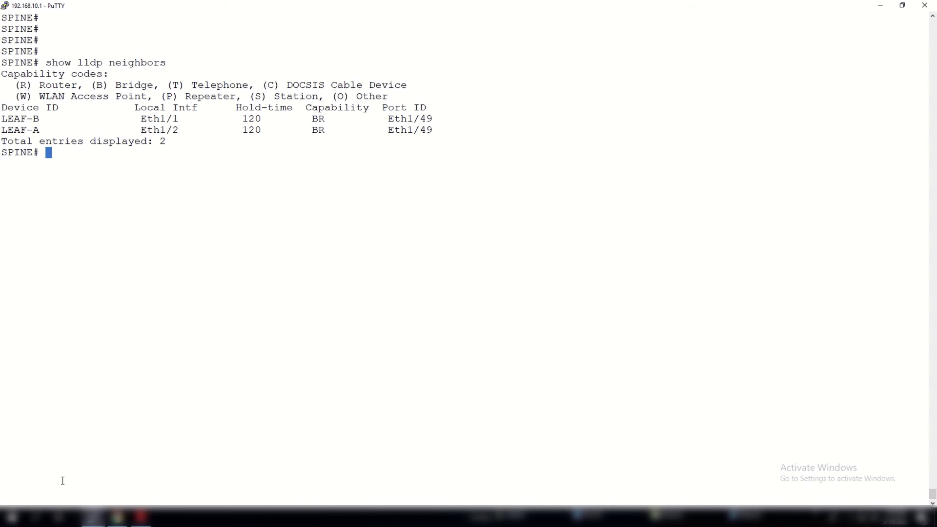
Run 'show isis adjacency detail vrf overlay-1' on LEAF-A and LEAF-B.
key(alt+Tab)
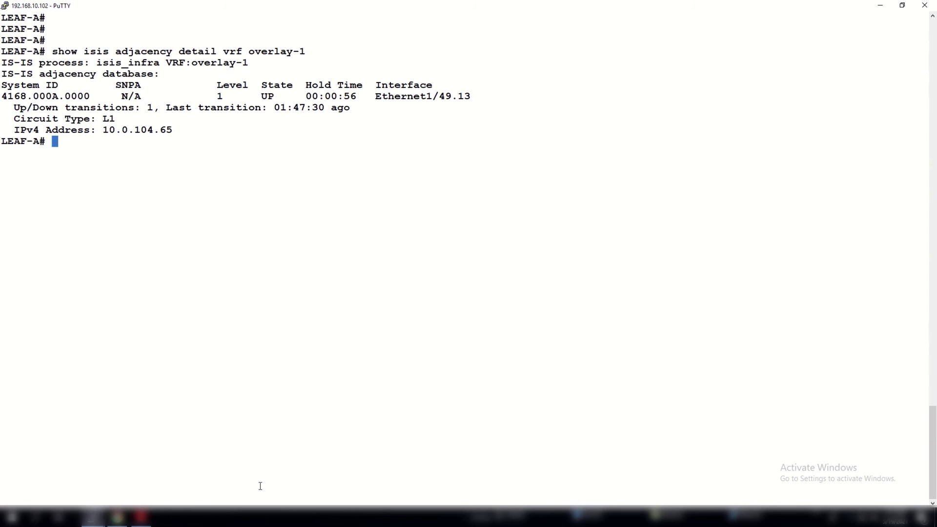
key(Return)
text(show isis adjacency det)
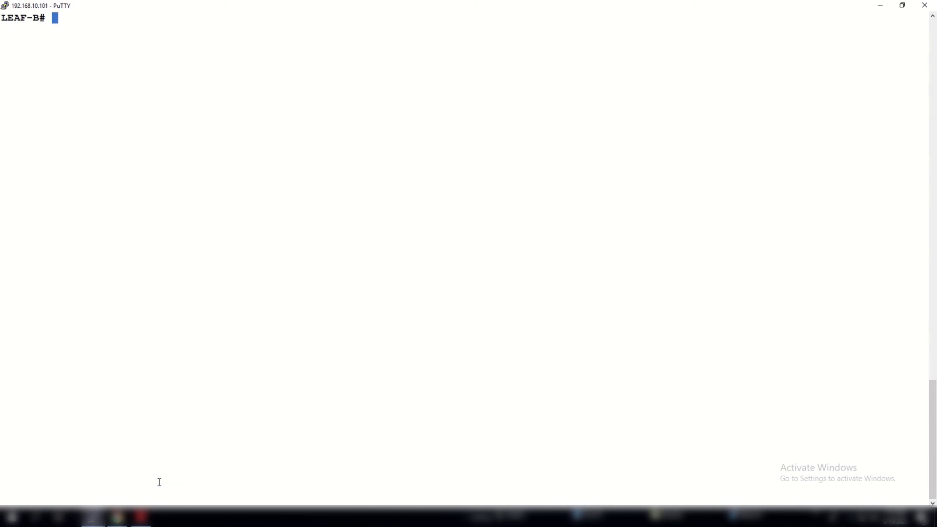
text(ail vrf overlay-1)
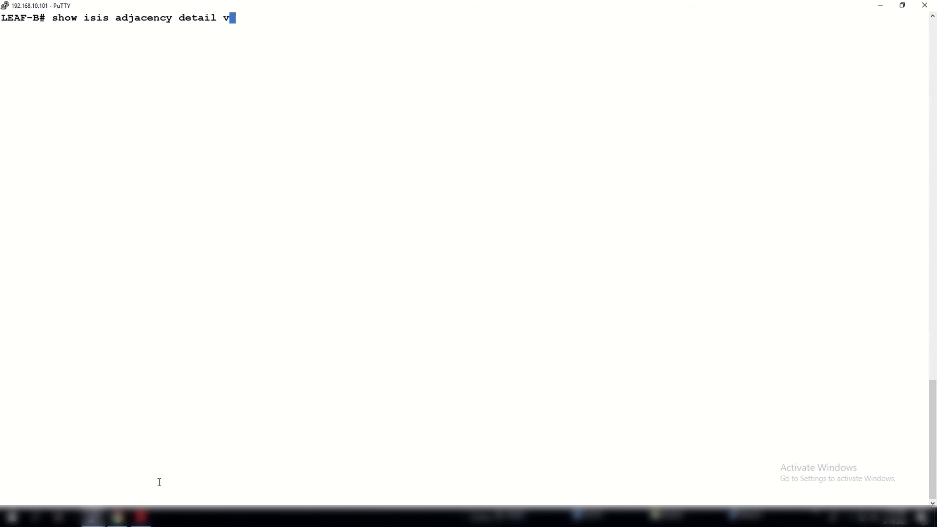
key(Return)
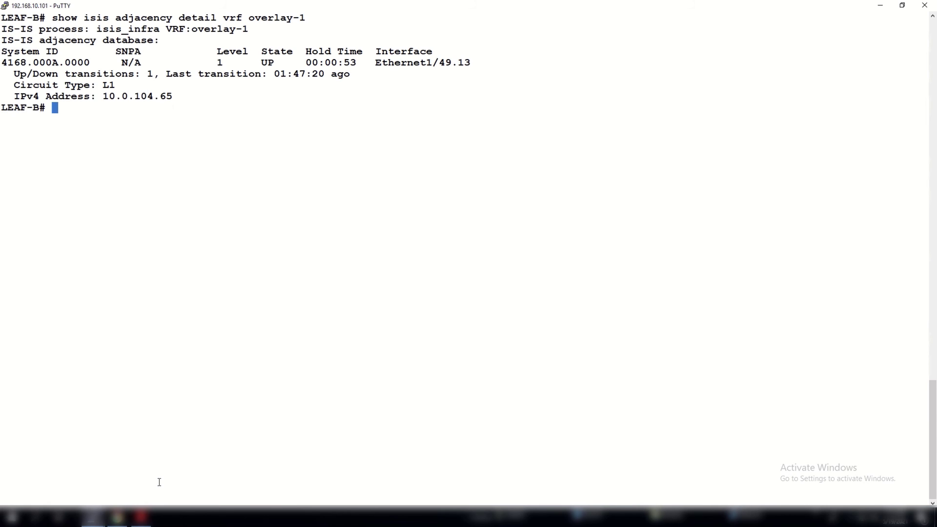
key(Return)
Run the same IS-IS overlay-1 query on SPINE, showing two UP Level-1 neighbors.
key(alt+Tab)
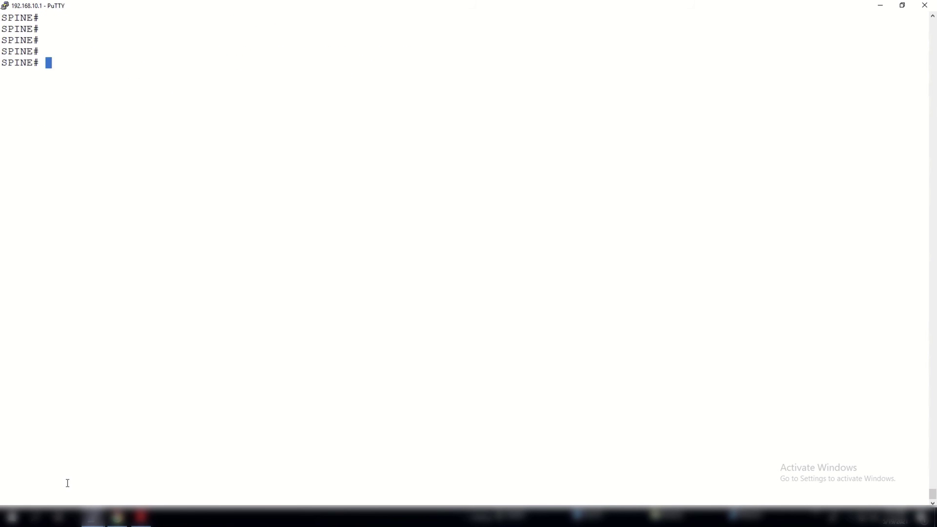
text(show isis adjacency detail vrf overlay-1)
key(Return)
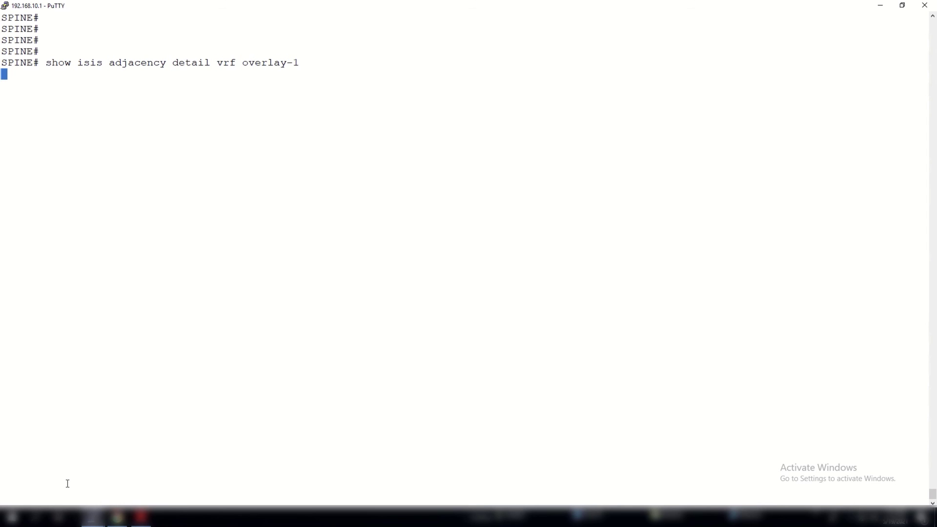
key(Return)
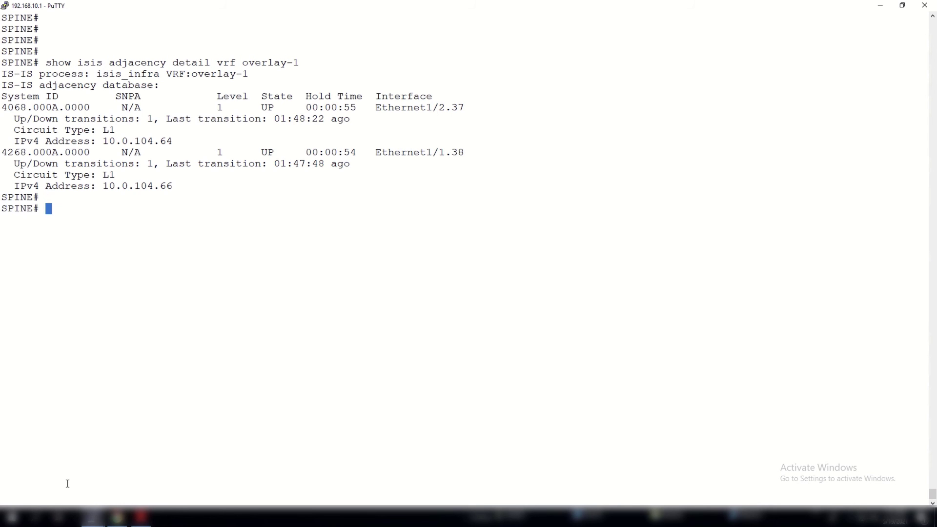